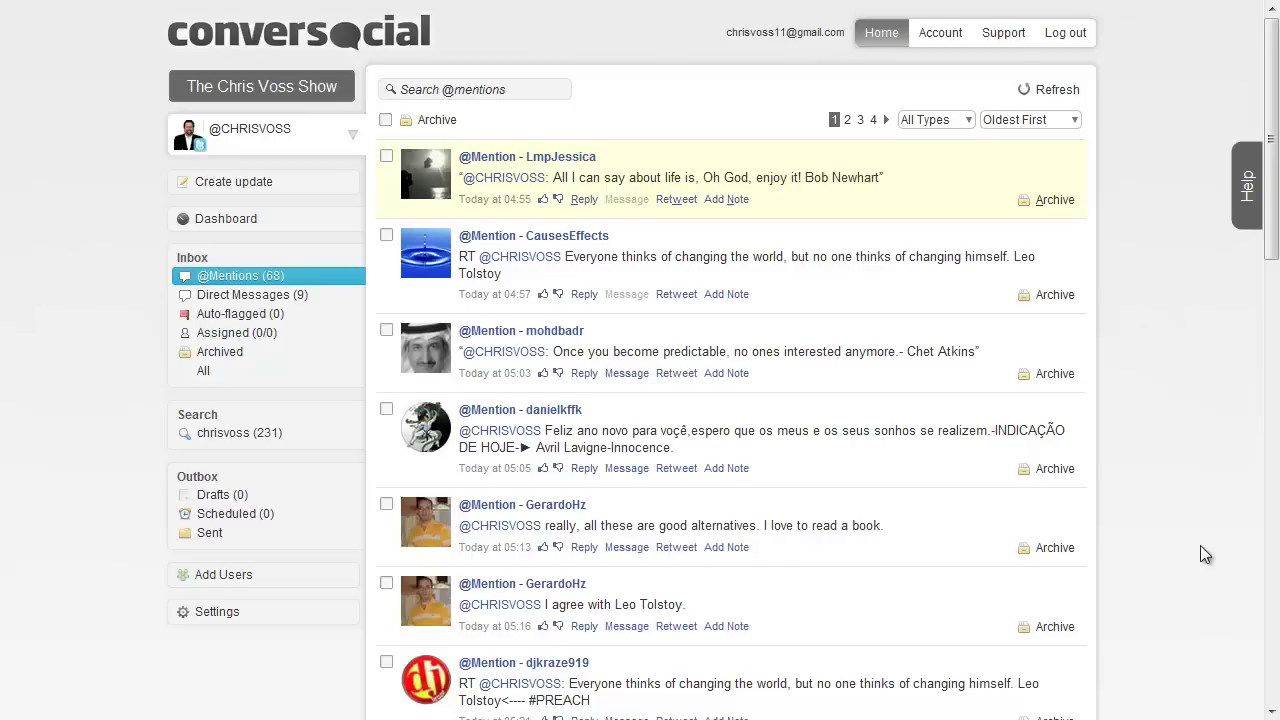
Look over the channel list and mentions, abandoning a draft note and a mentions search
{"action": "left_click", "coordinate": [354, 140]}
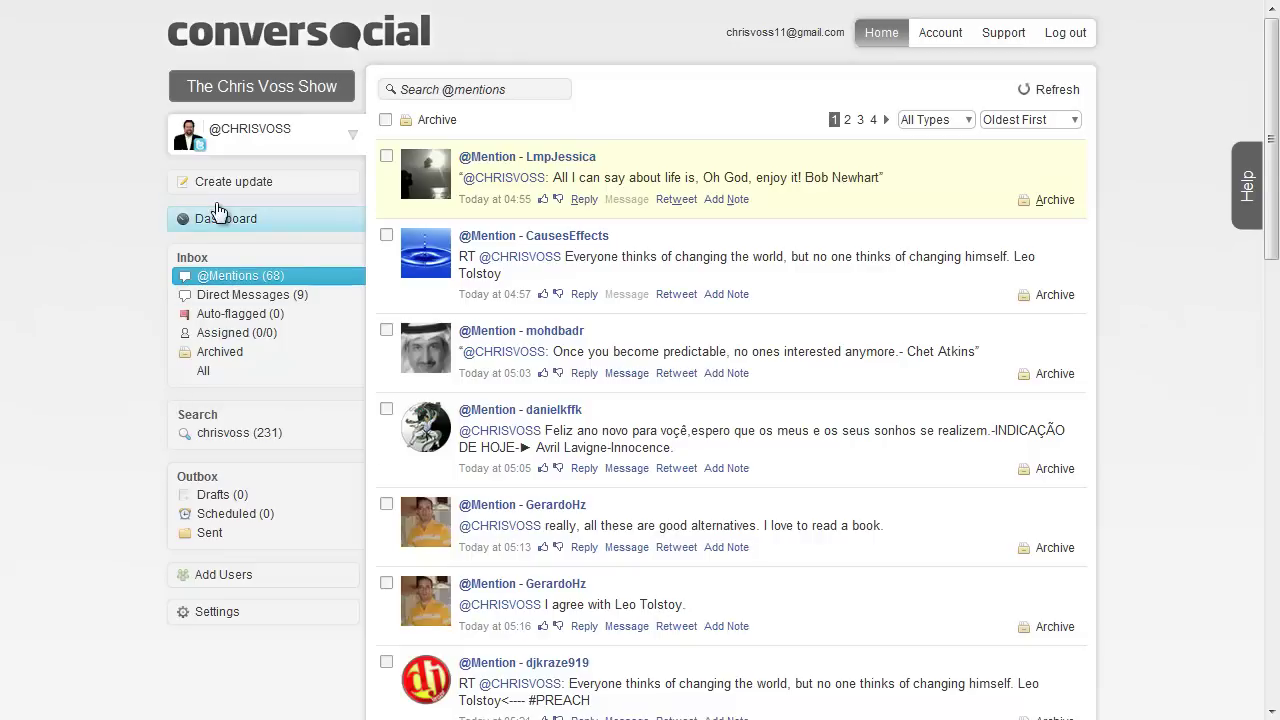
{"action": "scroll", "coordinate": [700, 300], "scroll_direction": "down", "scroll_amount": 8}
{"action": "scroll", "coordinate": [708, 328], "scroll_direction": "down", "scroll_amount": 2}
{"action": "scroll", "coordinate": [740, 329], "scroll_direction": "up", "scroll_amount": 10}
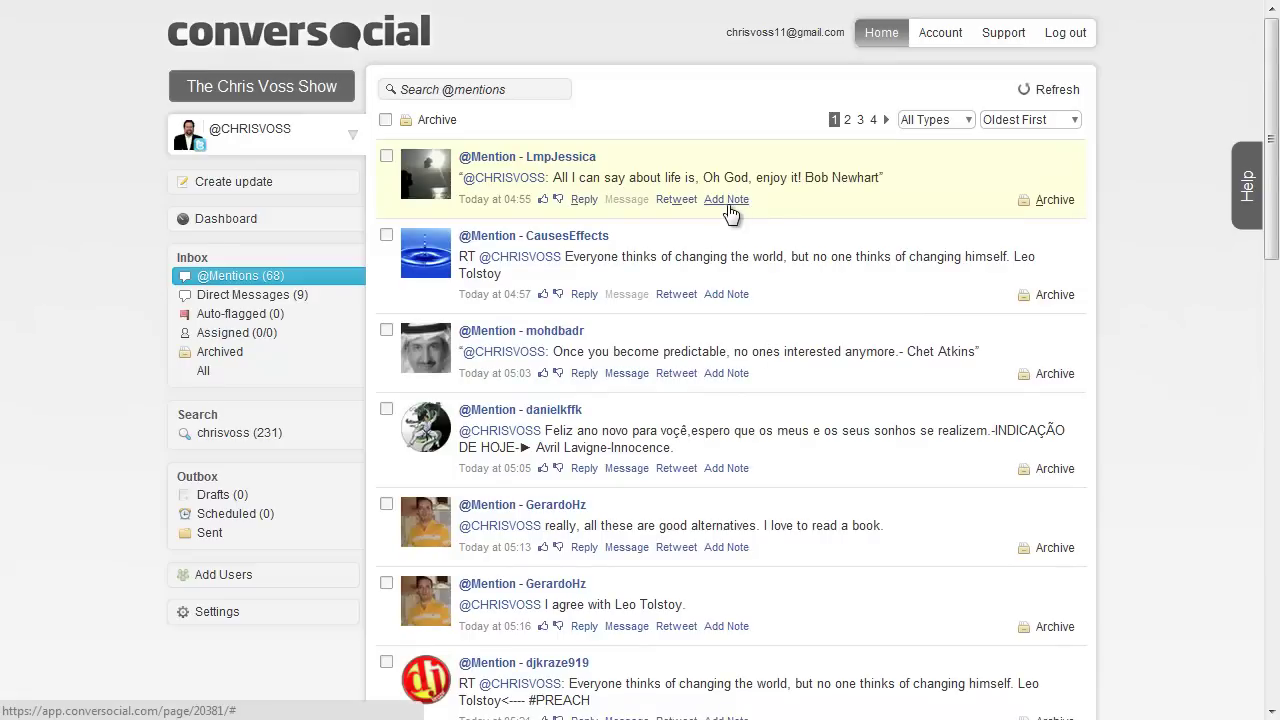
{"action": "left_click", "coordinate": [726, 200]}
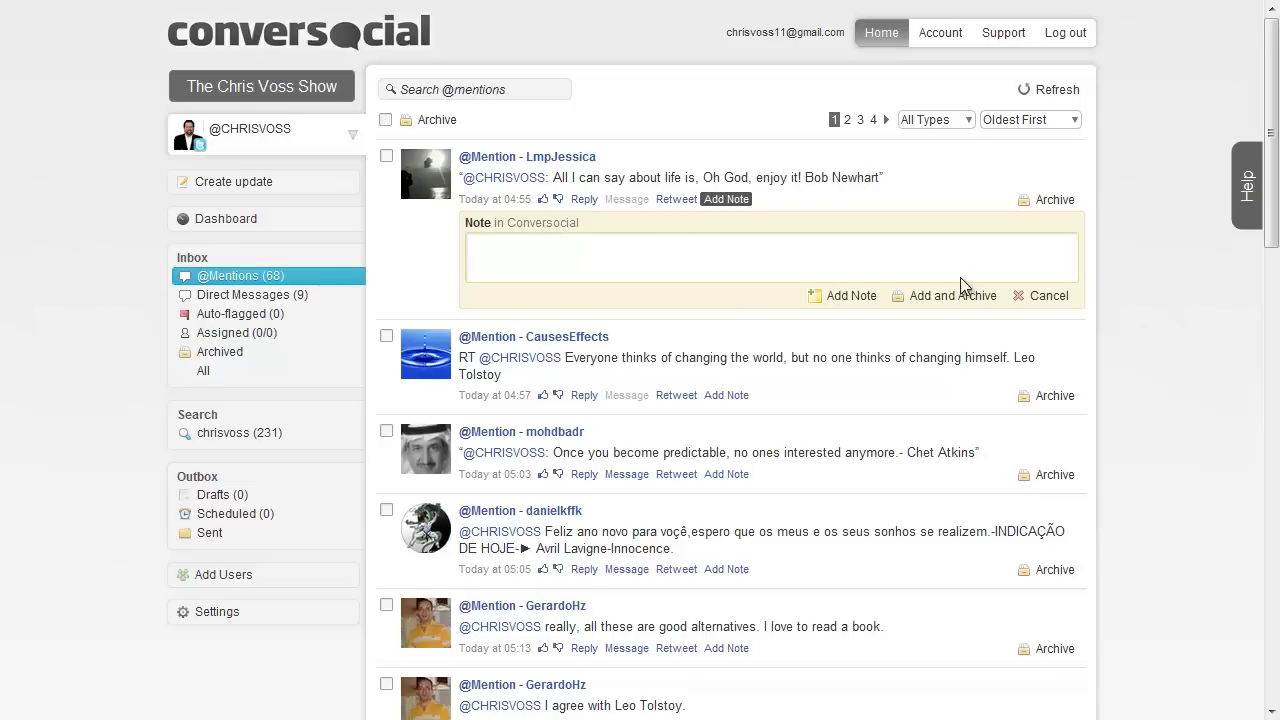
{"action": "left_click", "coordinate": [1041, 294]}
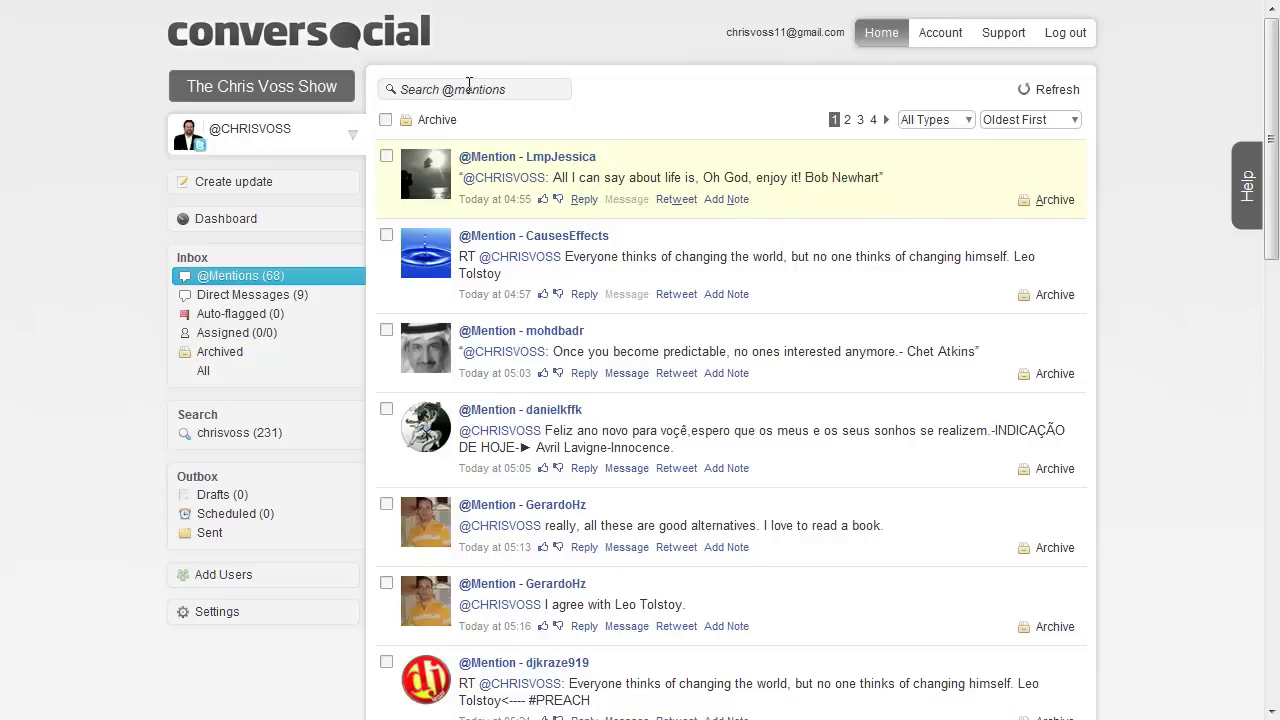
{"action": "left_click", "coordinate": [470, 88]}
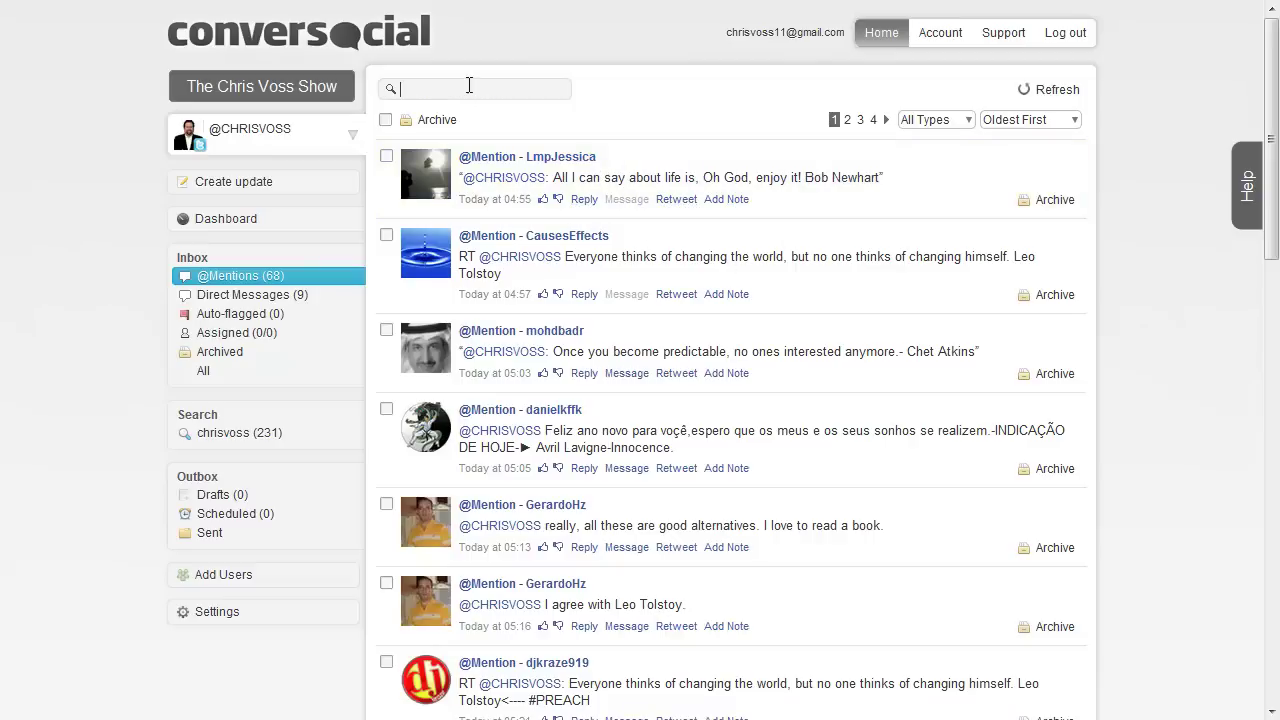
{"action": "left_click", "coordinate": [651, 126]}
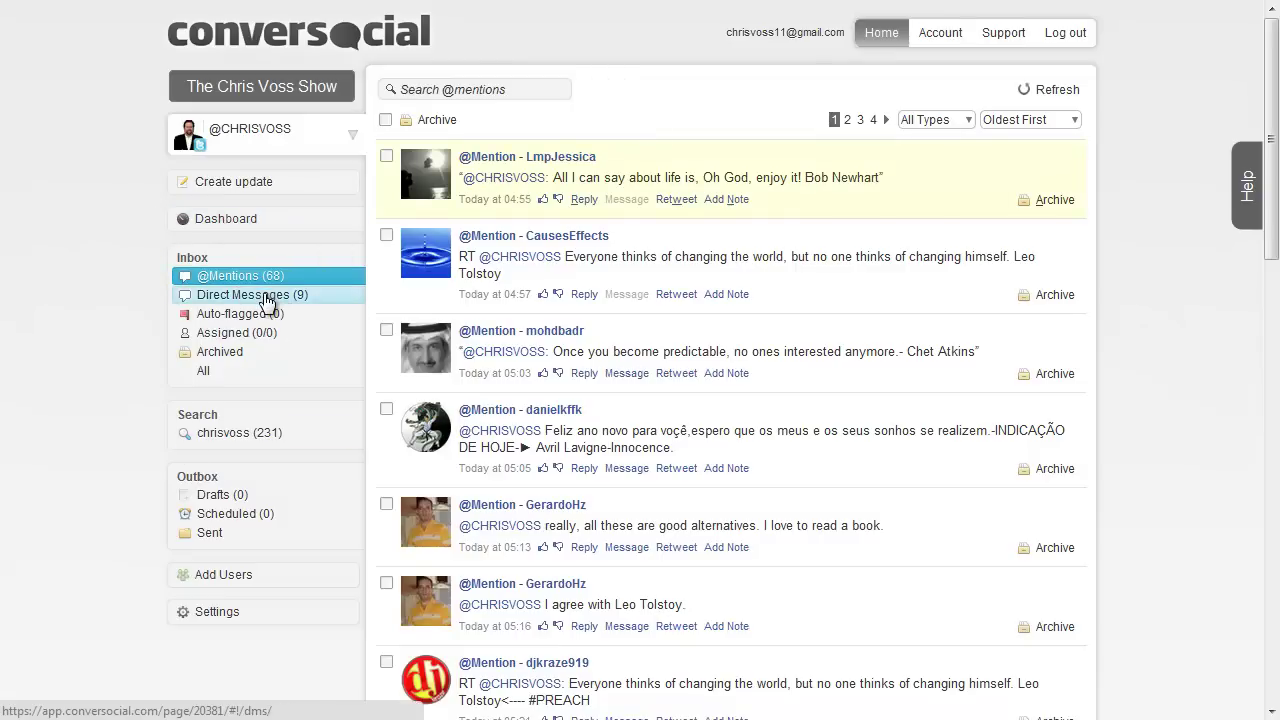
Check the Direct Messages, empty Auto-flagged and empty Assigned inboxes, ending on Archived
{"action": "left_click", "coordinate": [266, 297]}
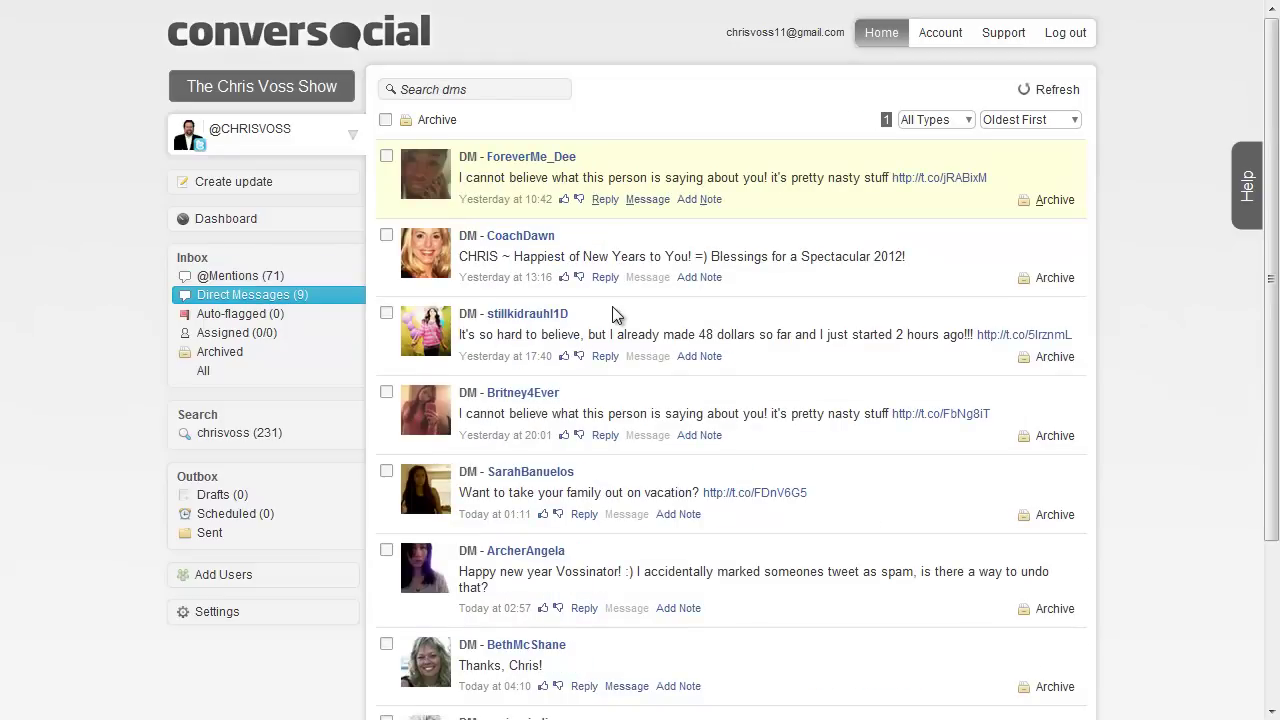
{"action": "left_click", "coordinate": [258, 314]}
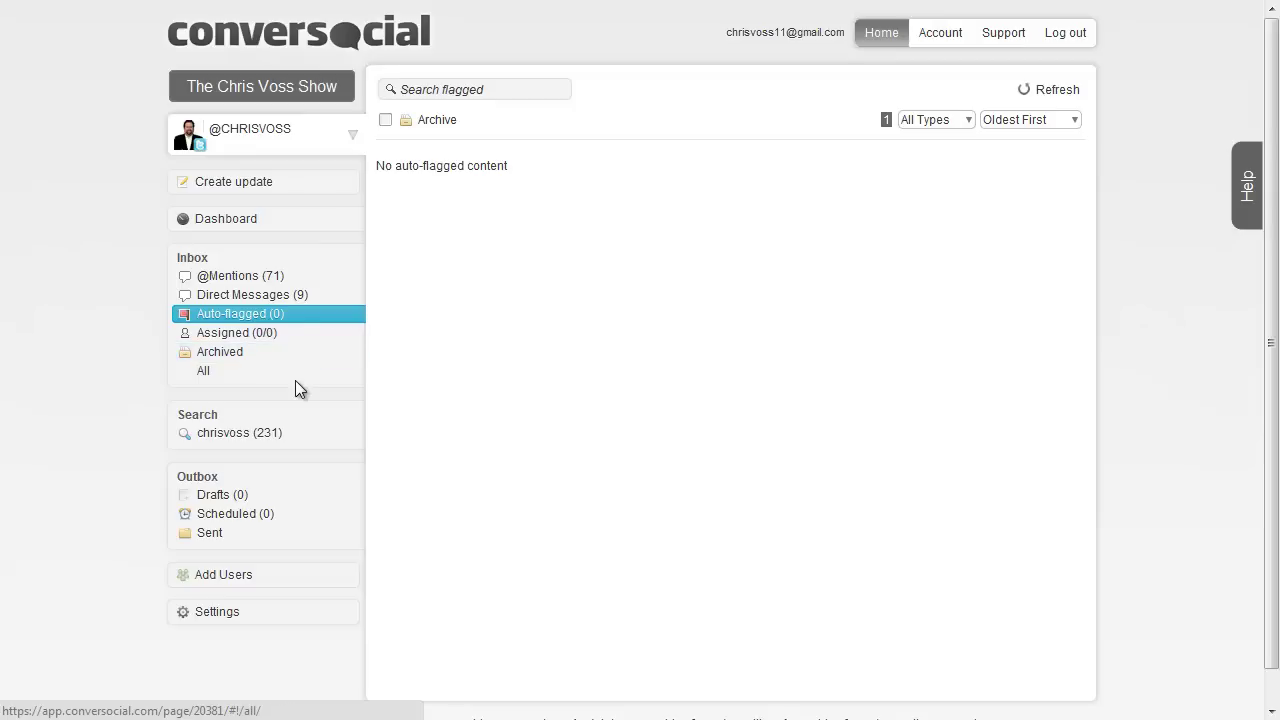
{"action": "left_click", "coordinate": [243, 337]}
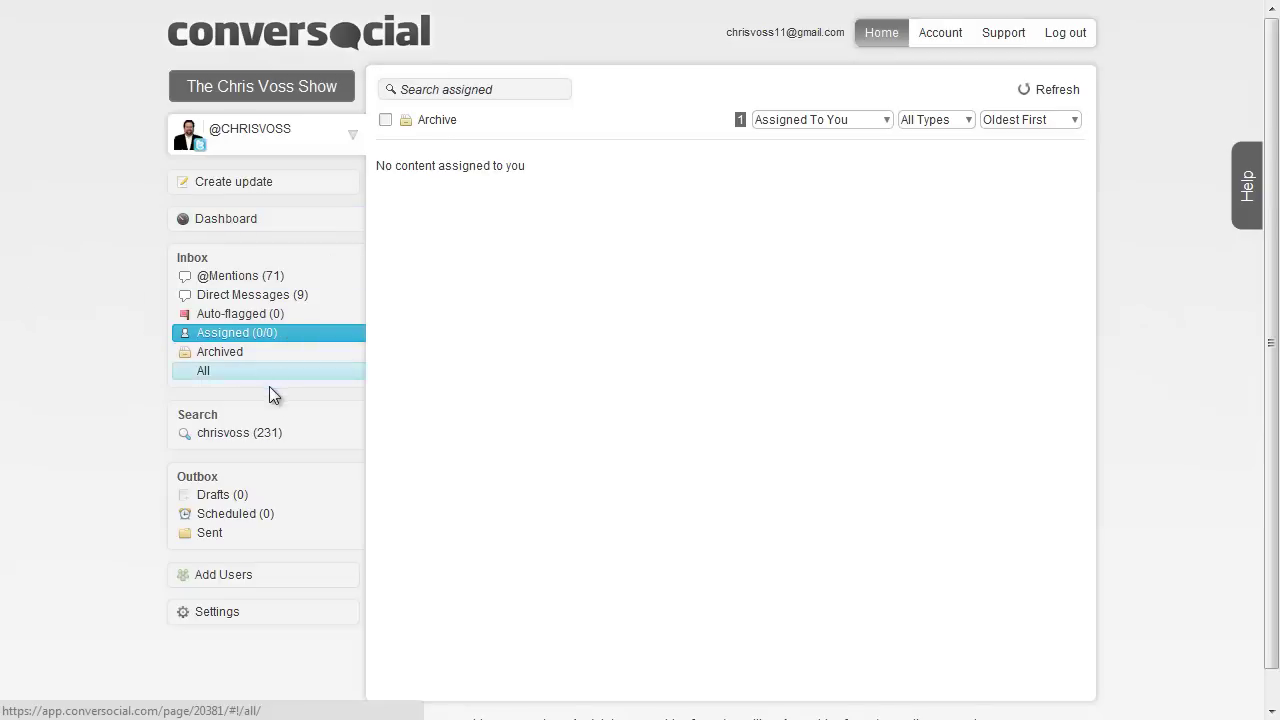
{"action": "left_click", "coordinate": [207, 354]}
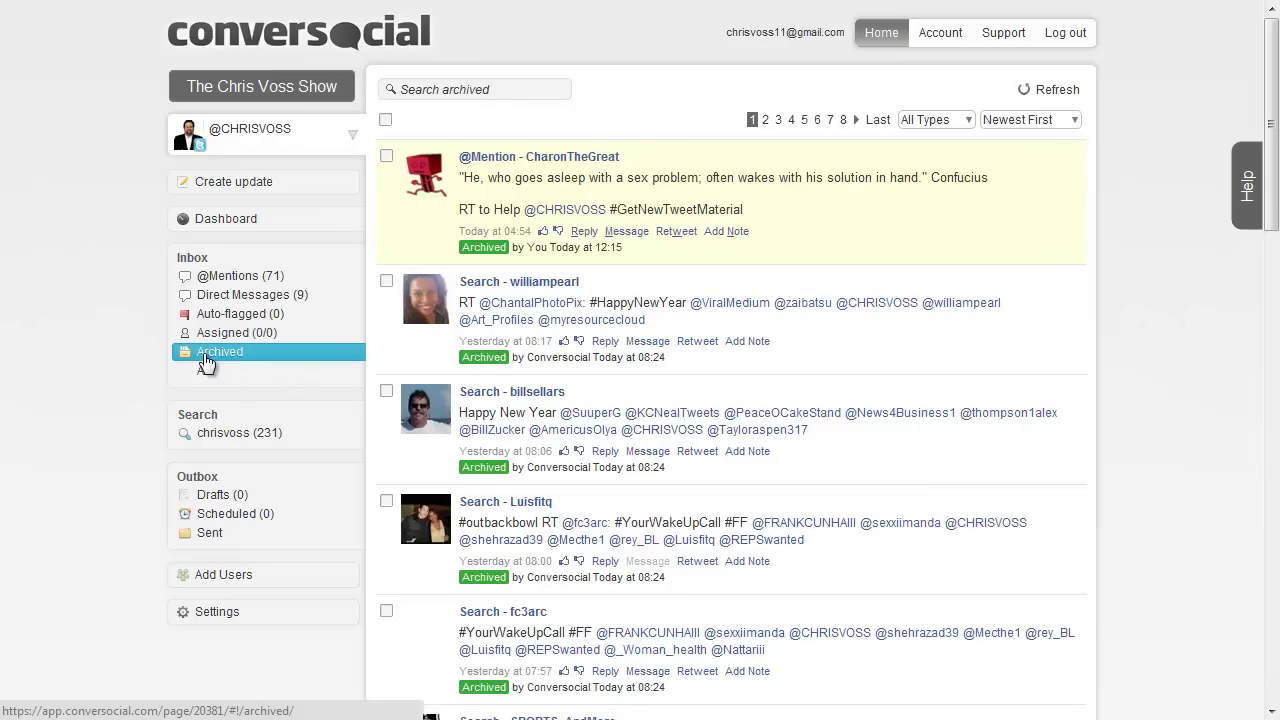
View All items, the chrisvoss search results and empty Drafts, ending on the empty Scheduled outbox
{"action": "left_click", "coordinate": [233, 367]}
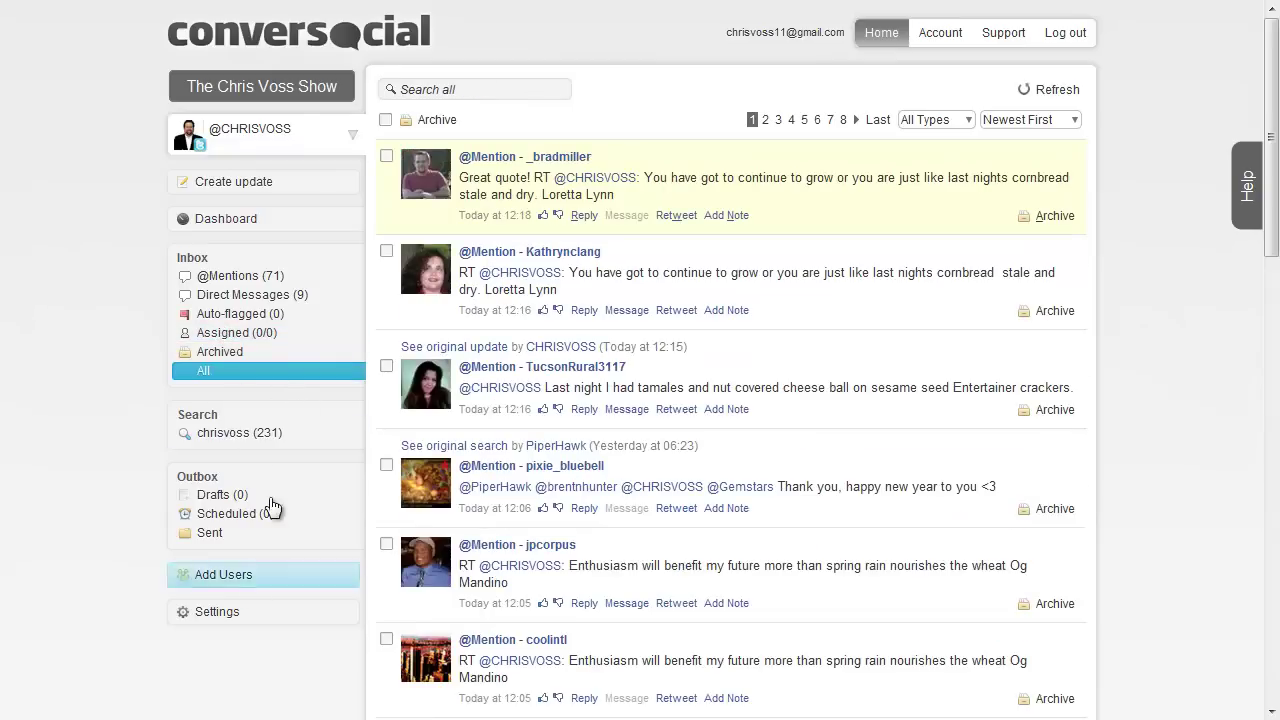
{"action": "left_click", "coordinate": [253, 433]}
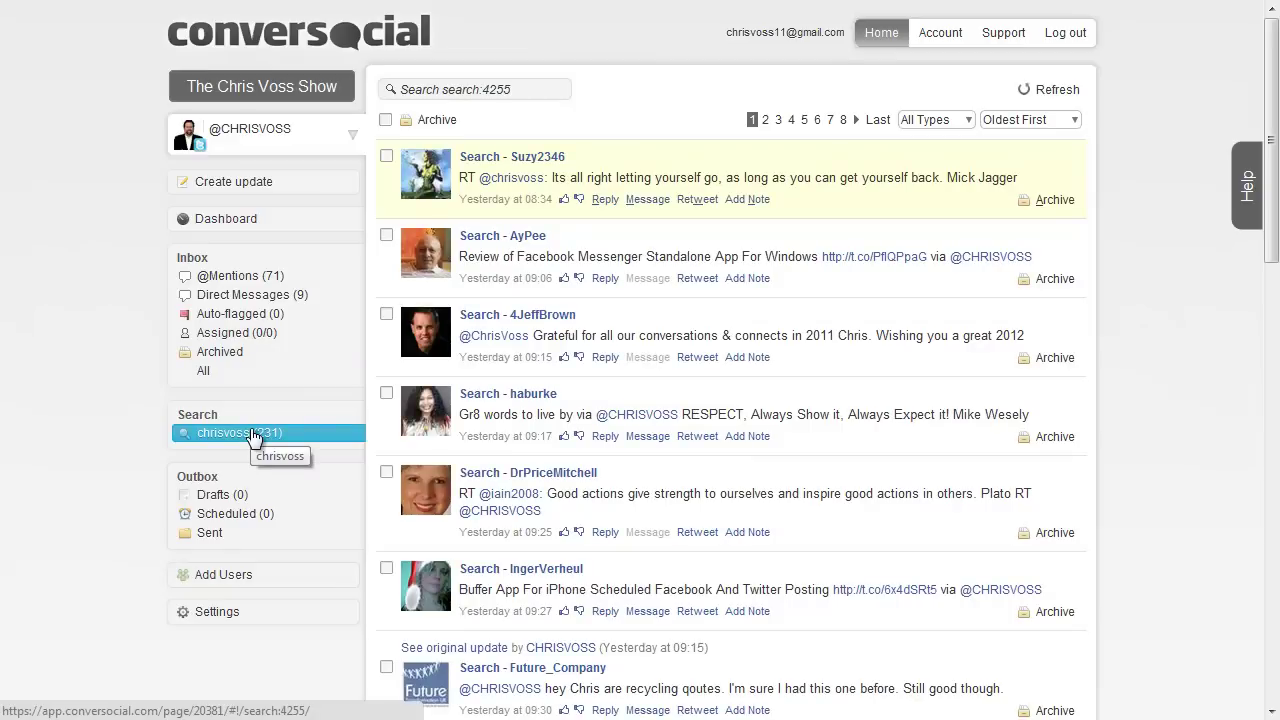
{"action": "left_click", "coordinate": [242, 497]}
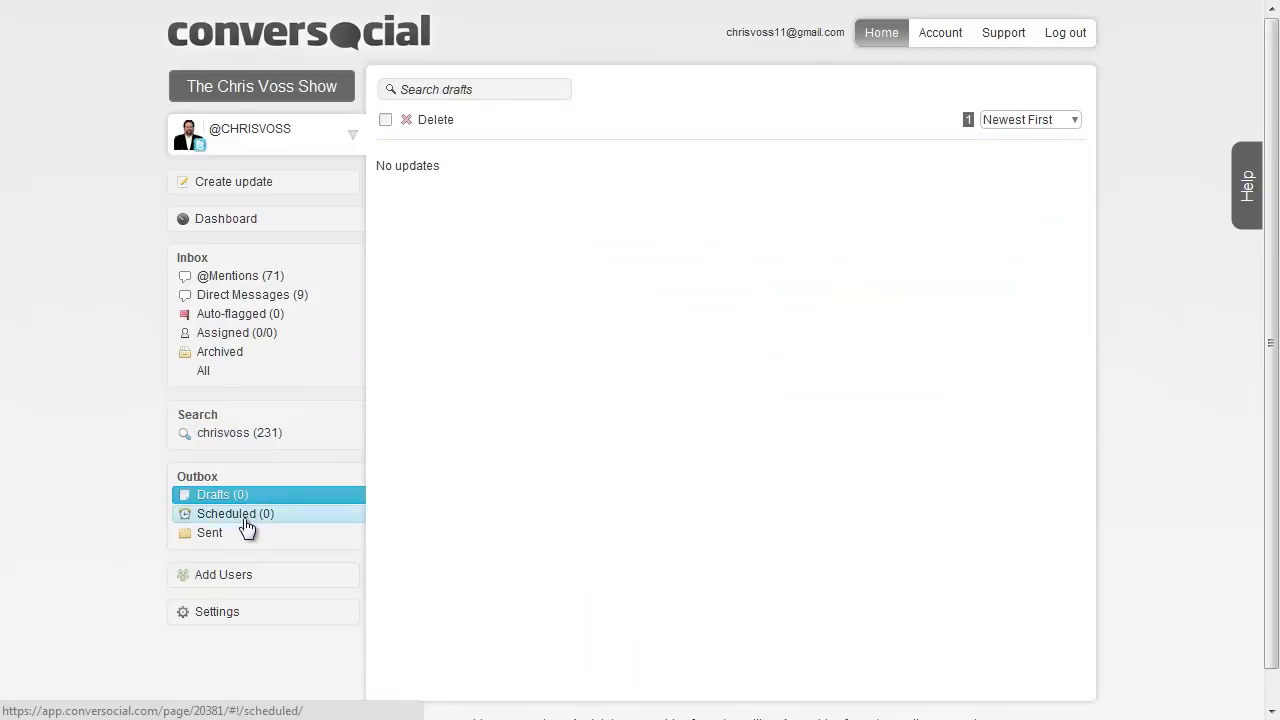
{"action": "left_click", "coordinate": [238, 516]}
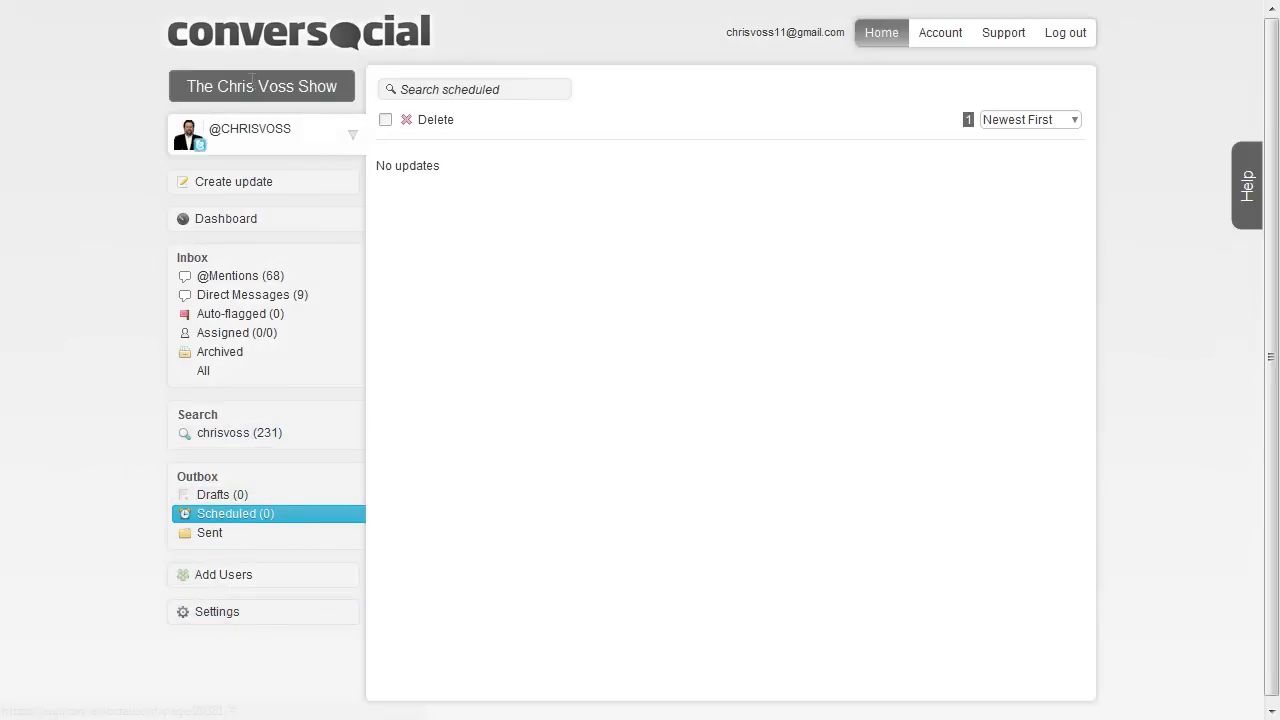
Switch to The Chris Voss Show channel and check its New (0) inbox
{"action": "left_click", "coordinate": [255, 134]}
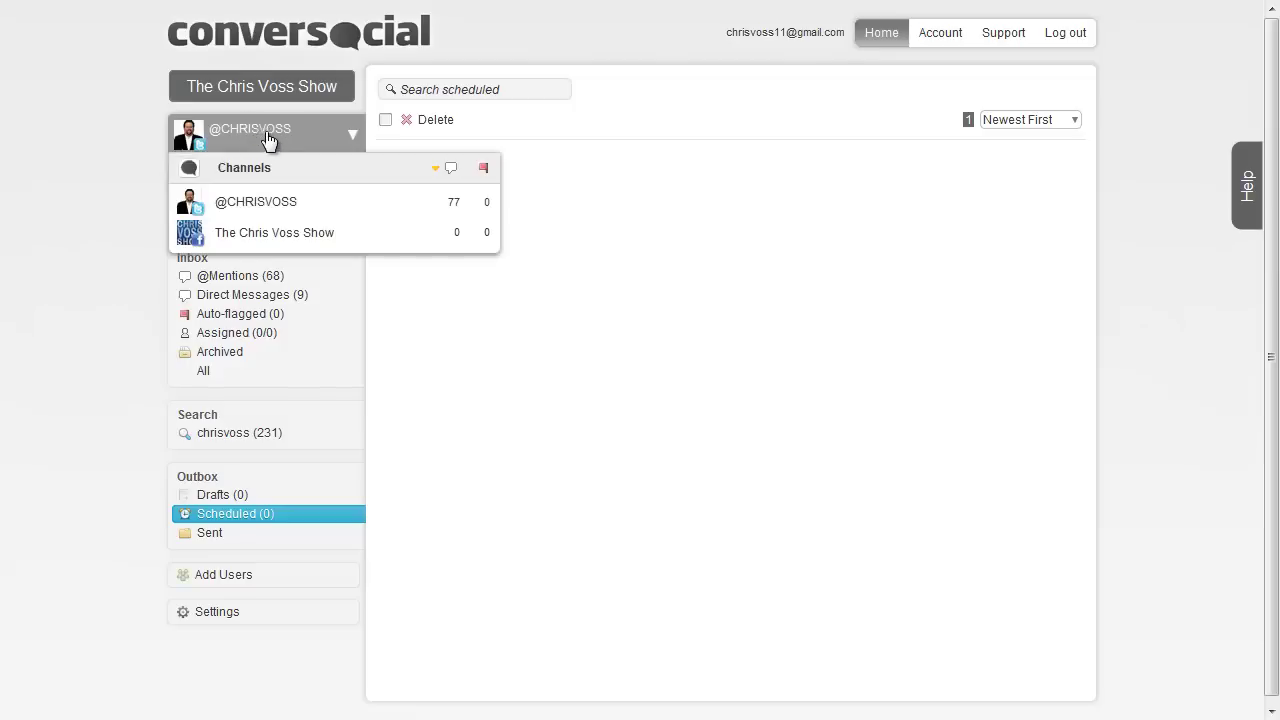
{"action": "left_click", "coordinate": [287, 236]}
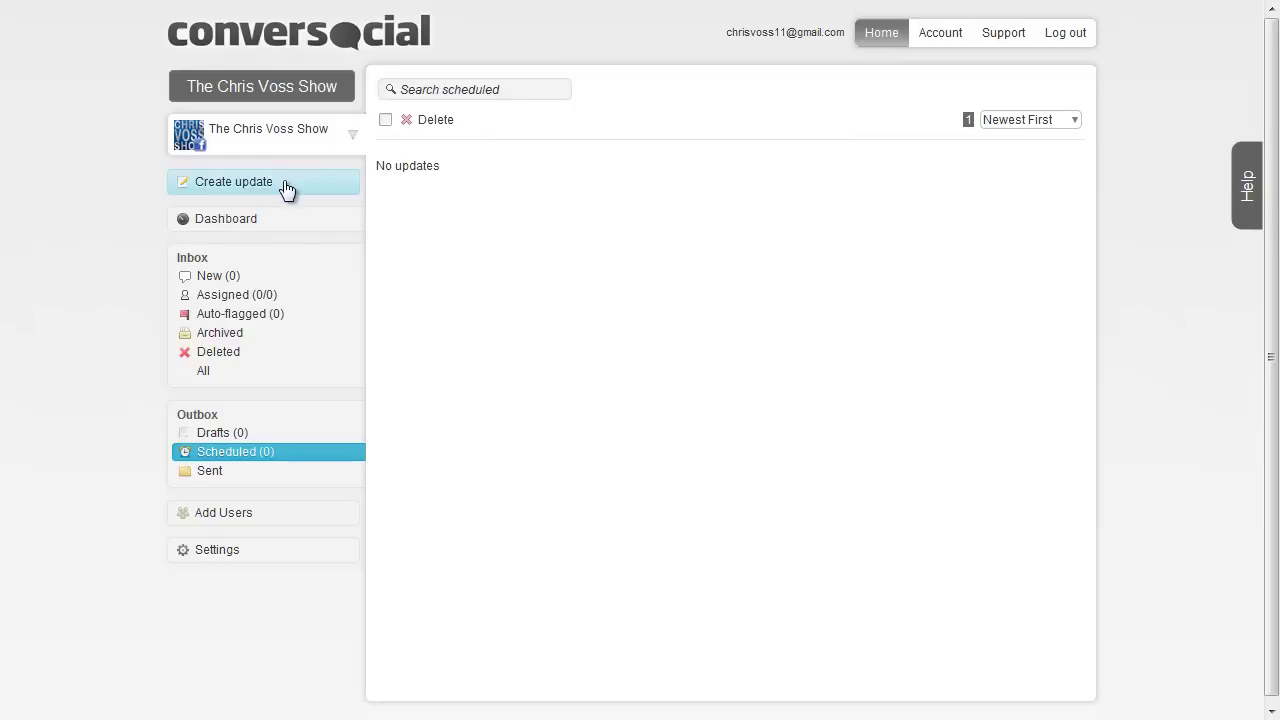
{"action": "left_click", "coordinate": [210, 277]}
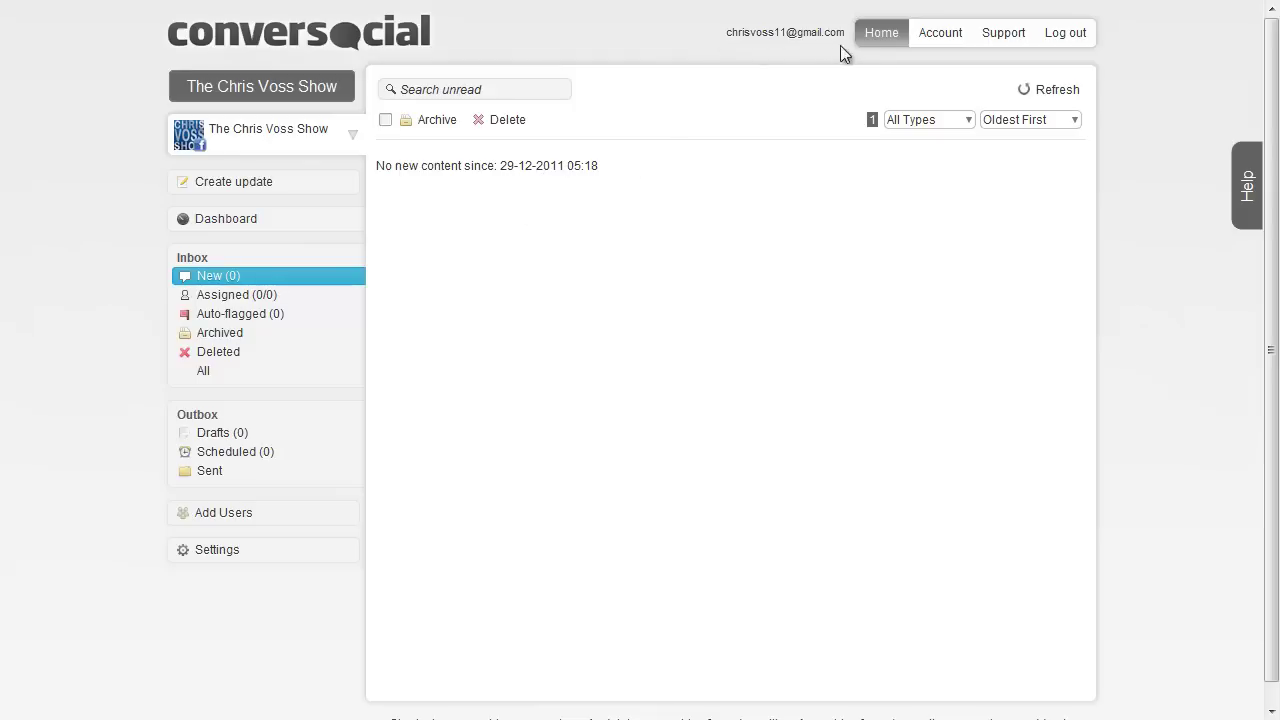
Open Account settings, glance at Personal Settings email notifications, then return to Account Settings
{"action": "left_click", "coordinate": [938, 34]}
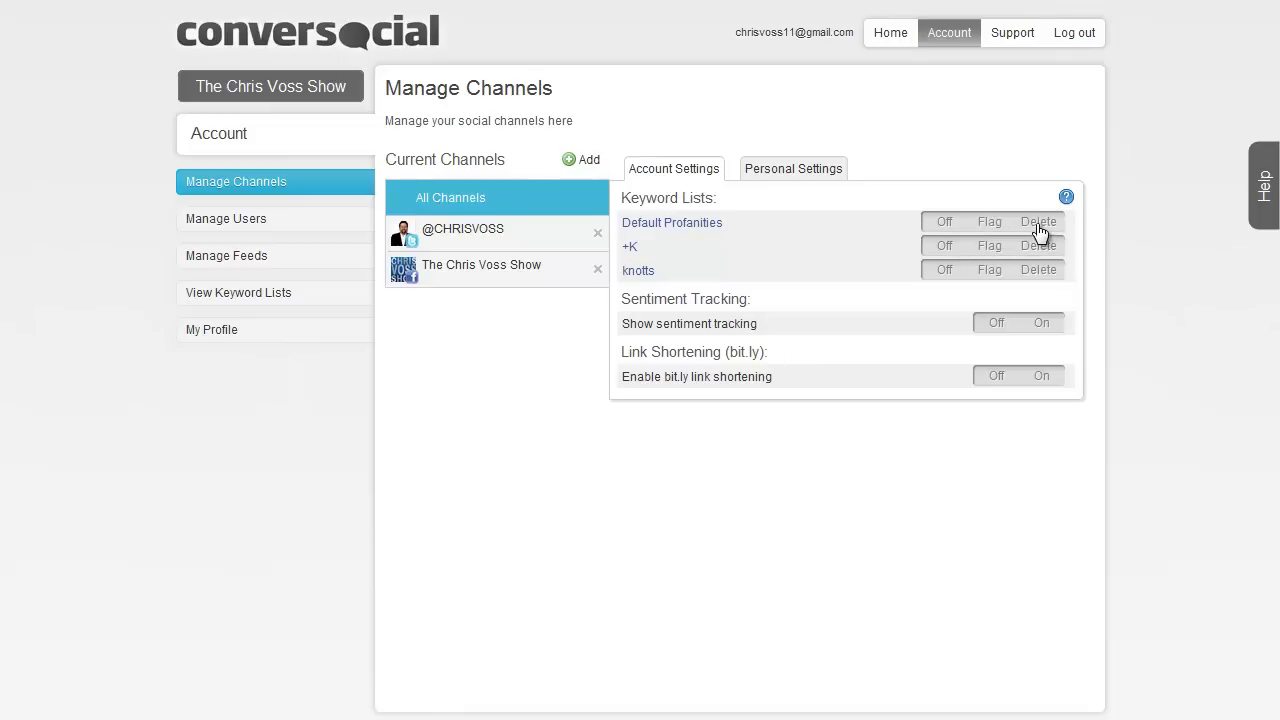
{"action": "left_click", "coordinate": [797, 170]}
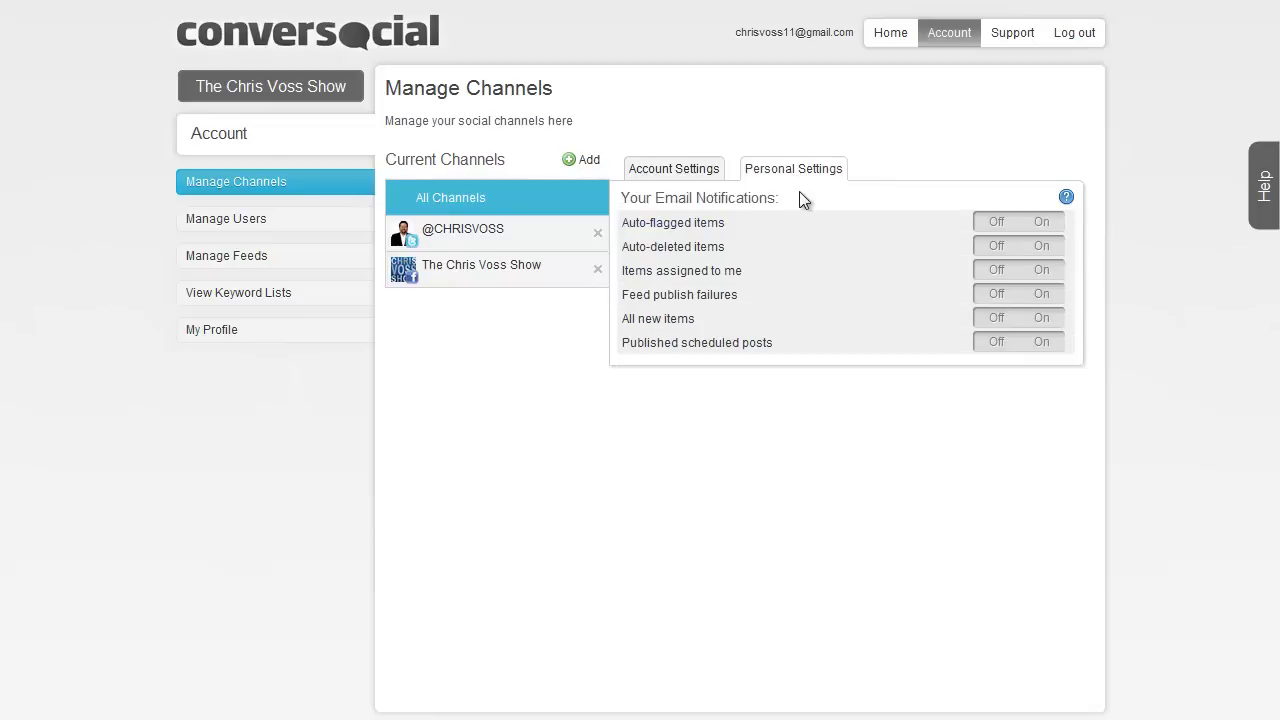
{"action": "left_click", "coordinate": [674, 178]}
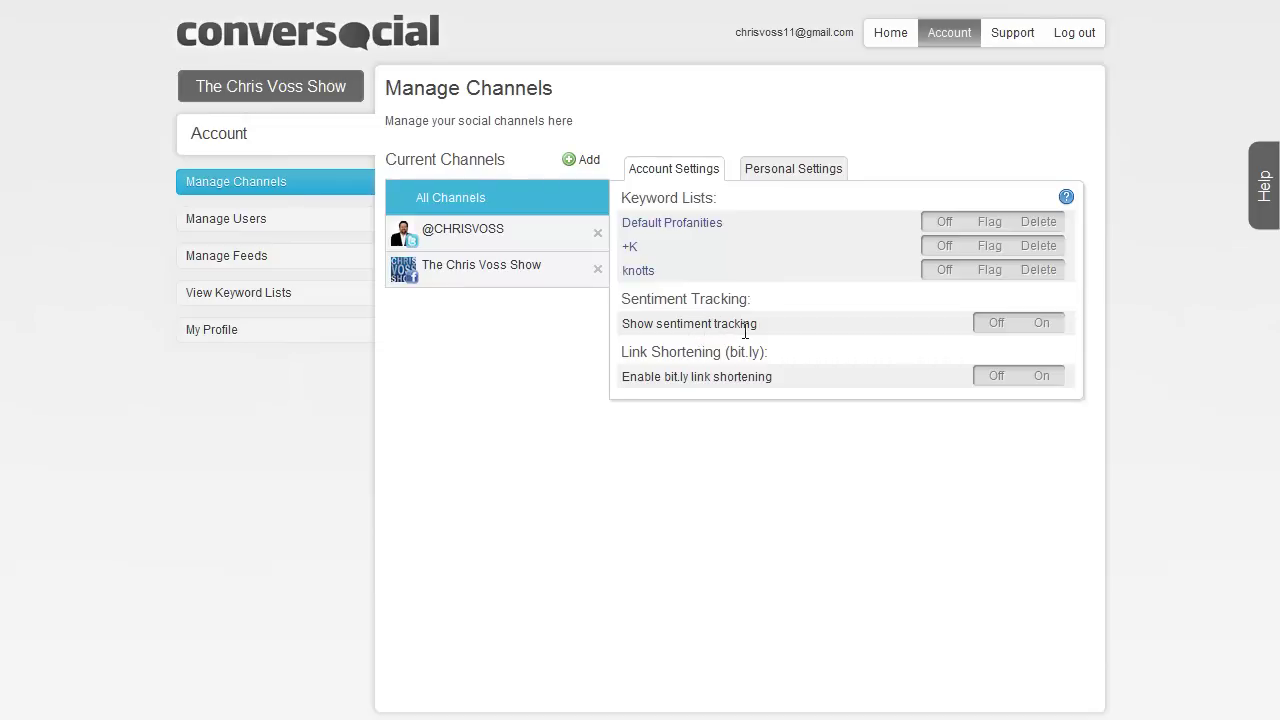
Check Manage Users and Manage Feeds, then view the Default Profanities keyword list
{"action": "left_click", "coordinate": [254, 219]}
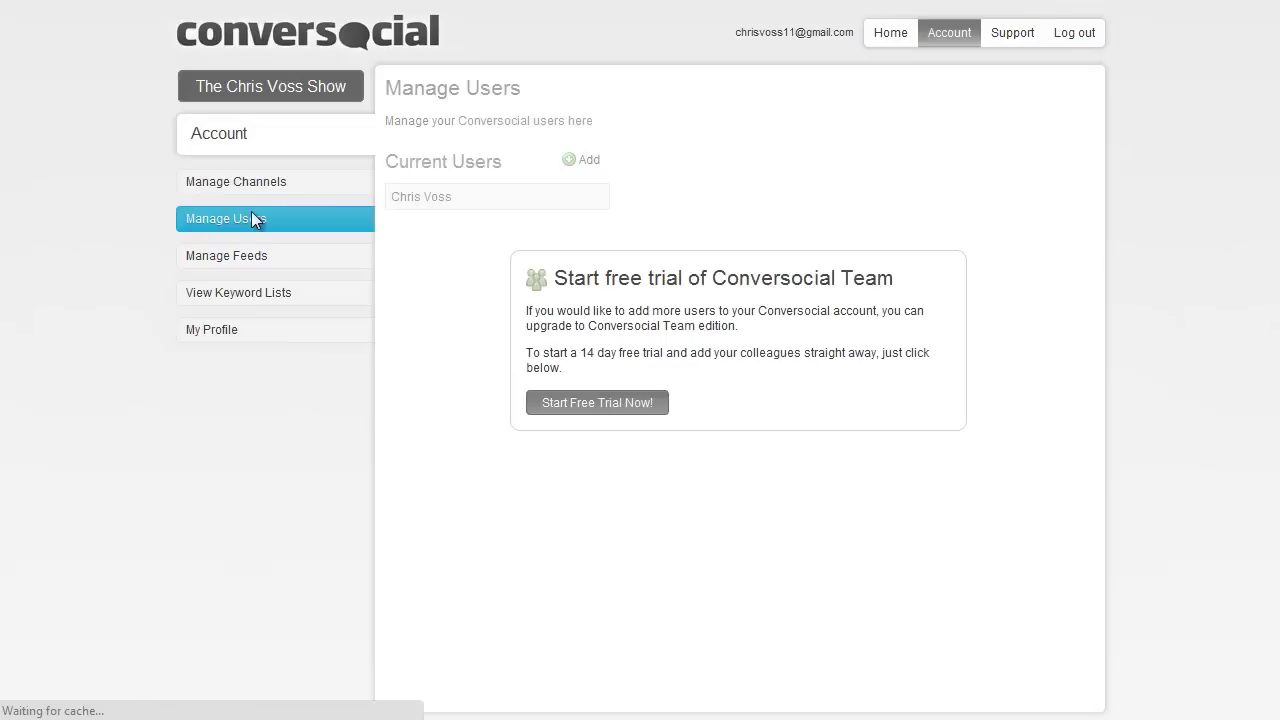
{"action": "left_click", "coordinate": [261, 262]}
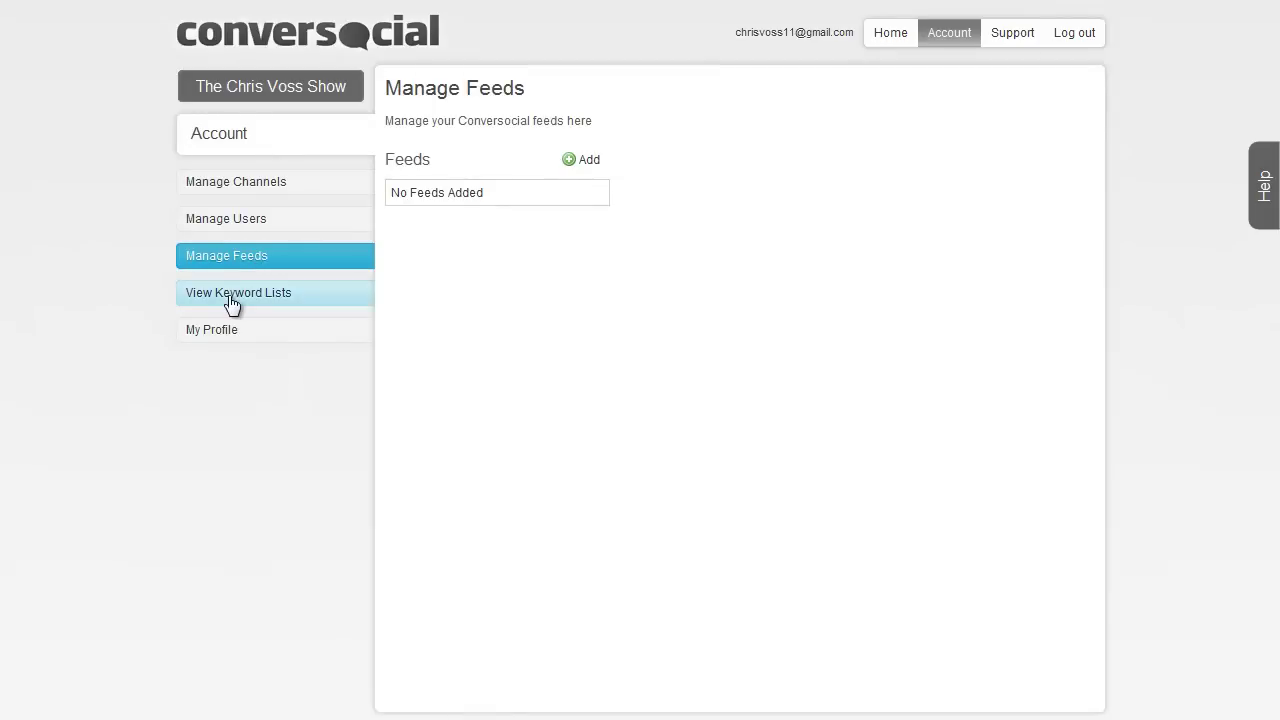
{"action": "left_click", "coordinate": [231, 303]}
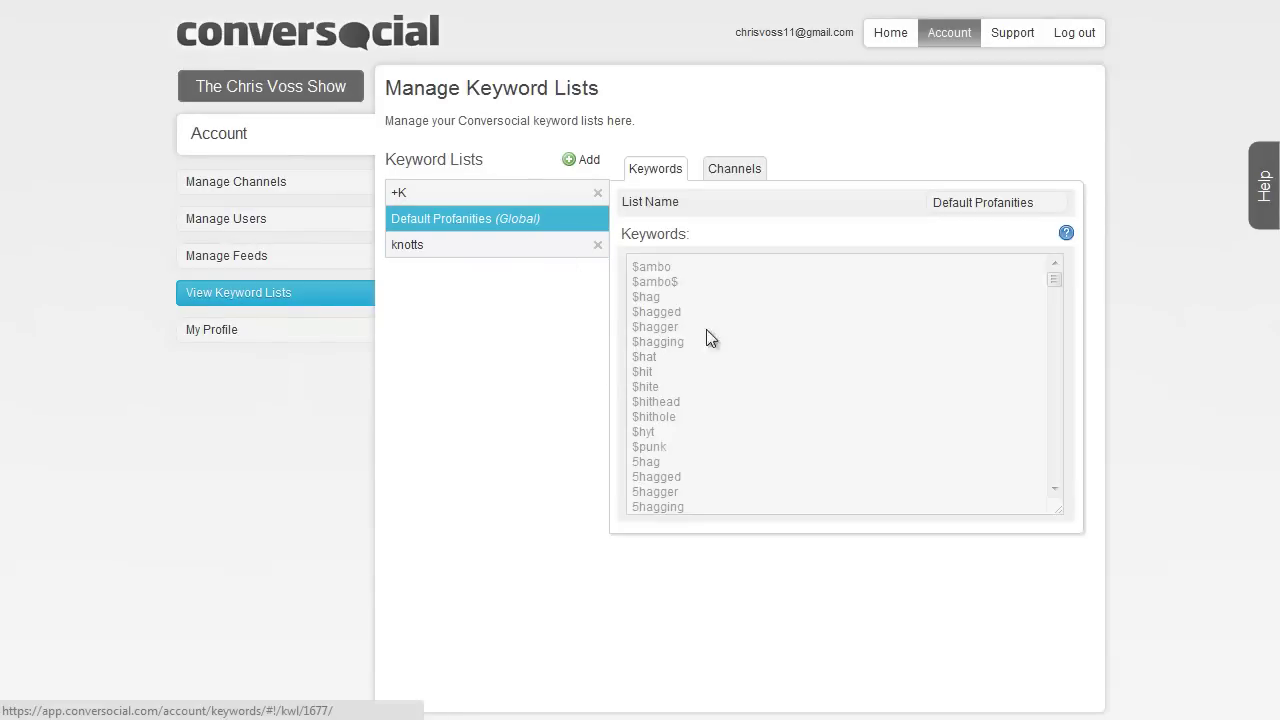
{"action": "scroll", "coordinate": [784, 401], "scroll_direction": "down", "scroll_amount": 10}
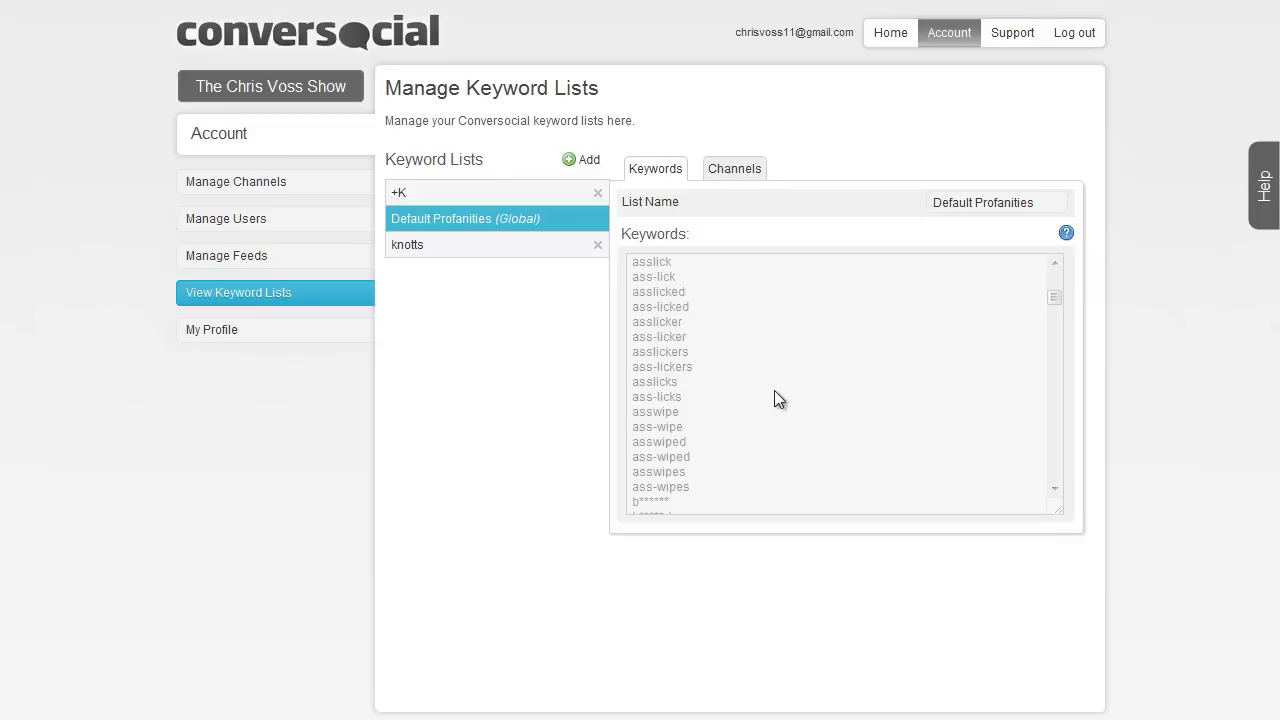
{"action": "scroll", "coordinate": [774, 392], "scroll_direction": "up", "scroll_amount": 10}
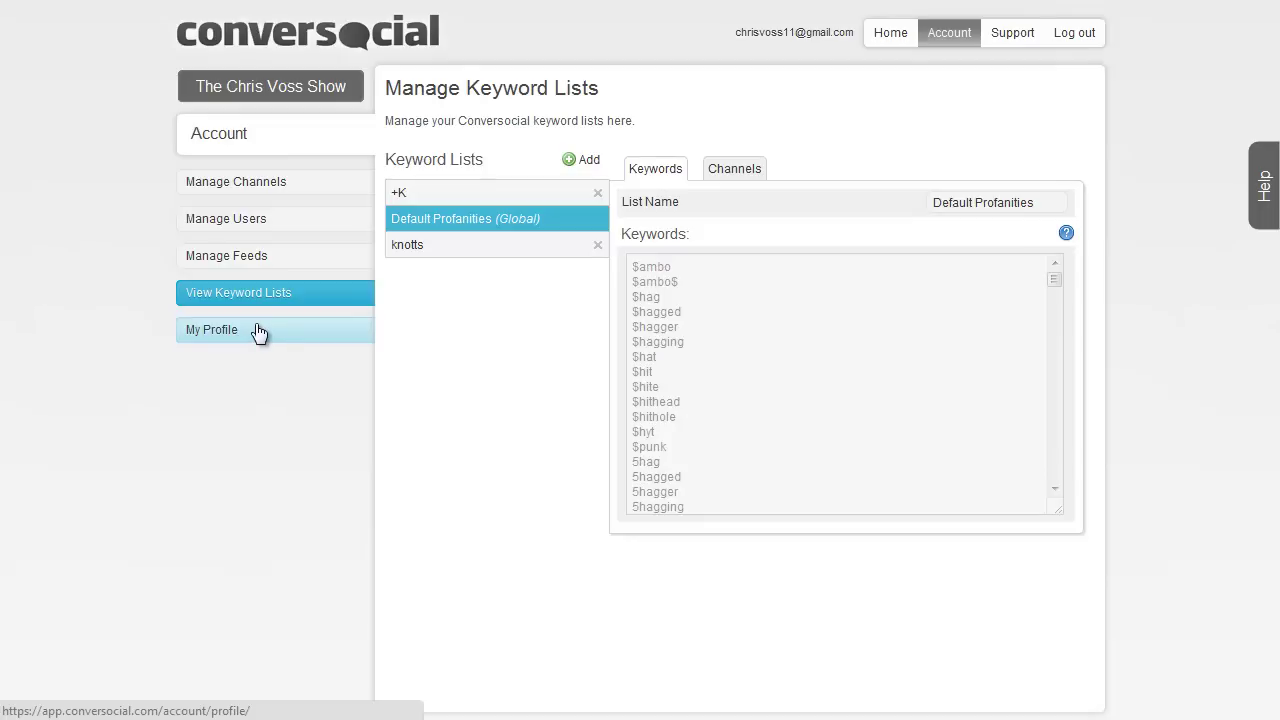
Go full screen and scroll through the Starter, Team $149 and Enterprise $299 pricing plans
{"action": "key", "text": "F11"}
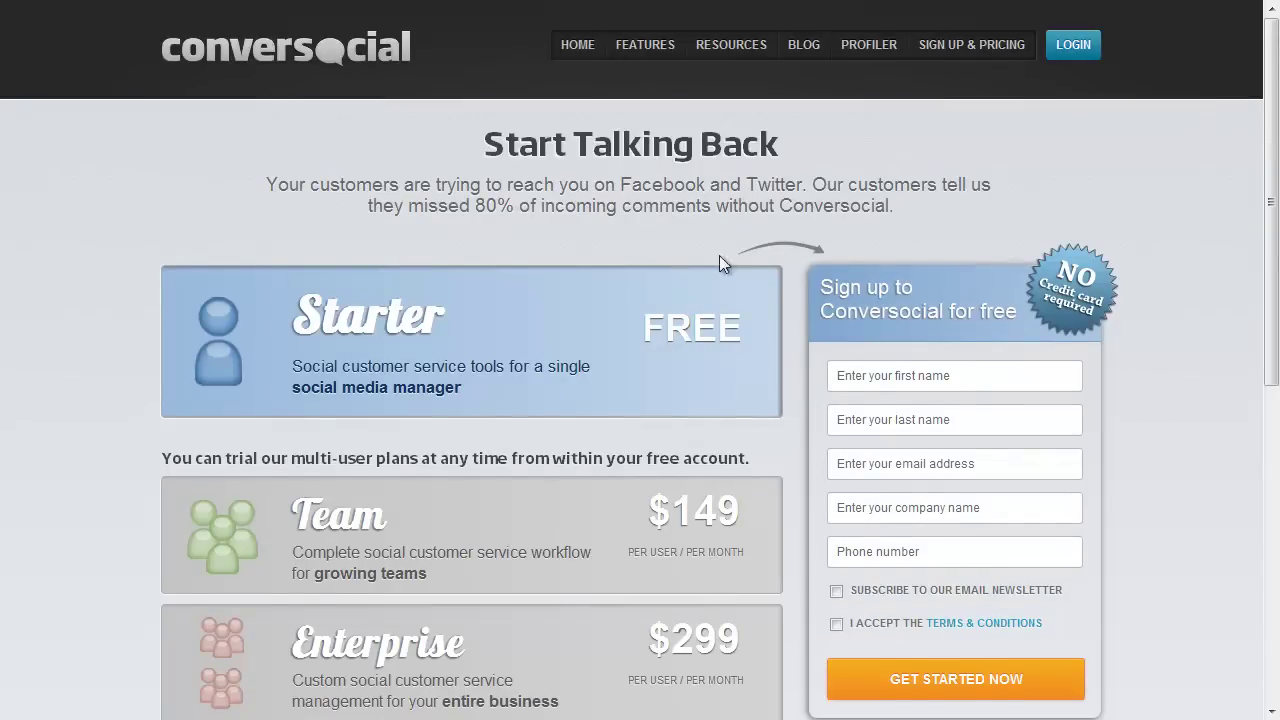
{"action": "scroll", "coordinate": [777, 265], "scroll_direction": "down", "scroll_amount": 1}
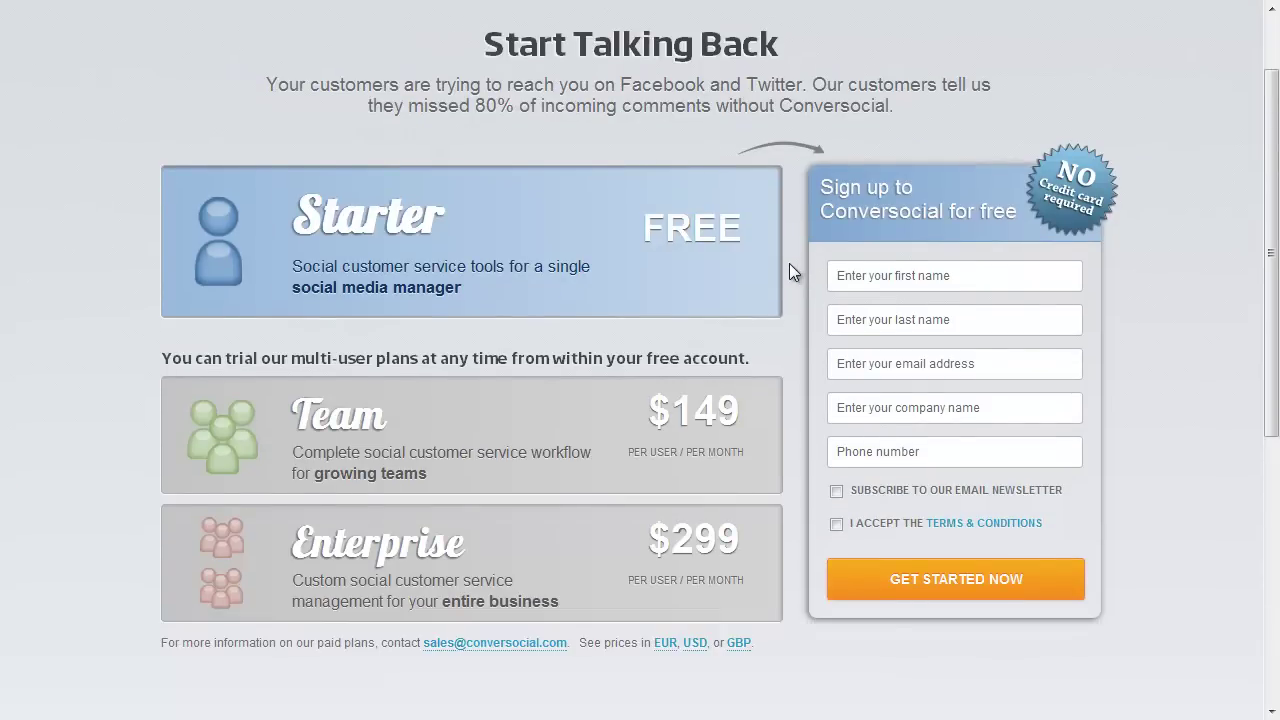
{"action": "scroll", "coordinate": [789, 264], "scroll_direction": "down", "scroll_amount": 1}
{"action": "scroll", "coordinate": [785, 279], "scroll_direction": "up", "scroll_amount": 1}
{"action": "scroll", "coordinate": [613, 575], "scroll_direction": "down", "scroll_amount": 1}
{"action": "scroll", "coordinate": [617, 580], "scroll_direction": "up", "scroll_amount": 2}
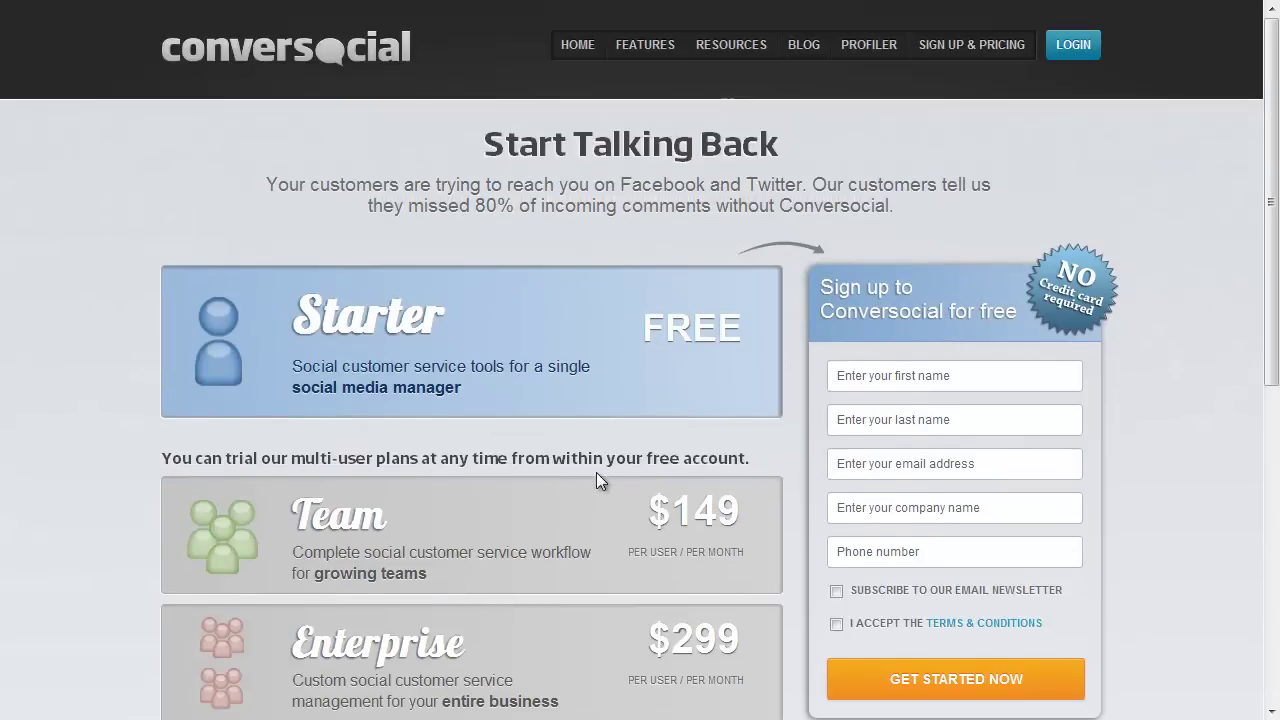
{"action": "scroll", "coordinate": [580, 485], "scroll_direction": "down", "scroll_amount": 6}
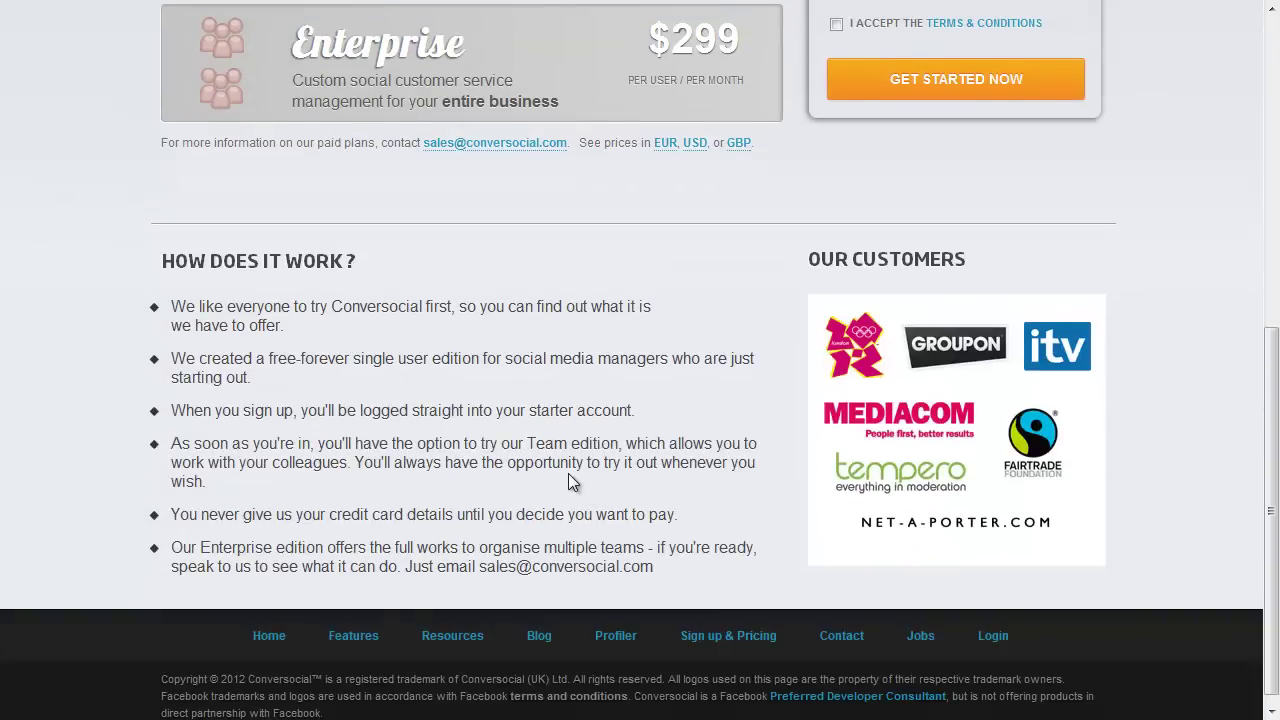
{"action": "scroll", "coordinate": [576, 477], "scroll_direction": "up", "scroll_amount": 6}
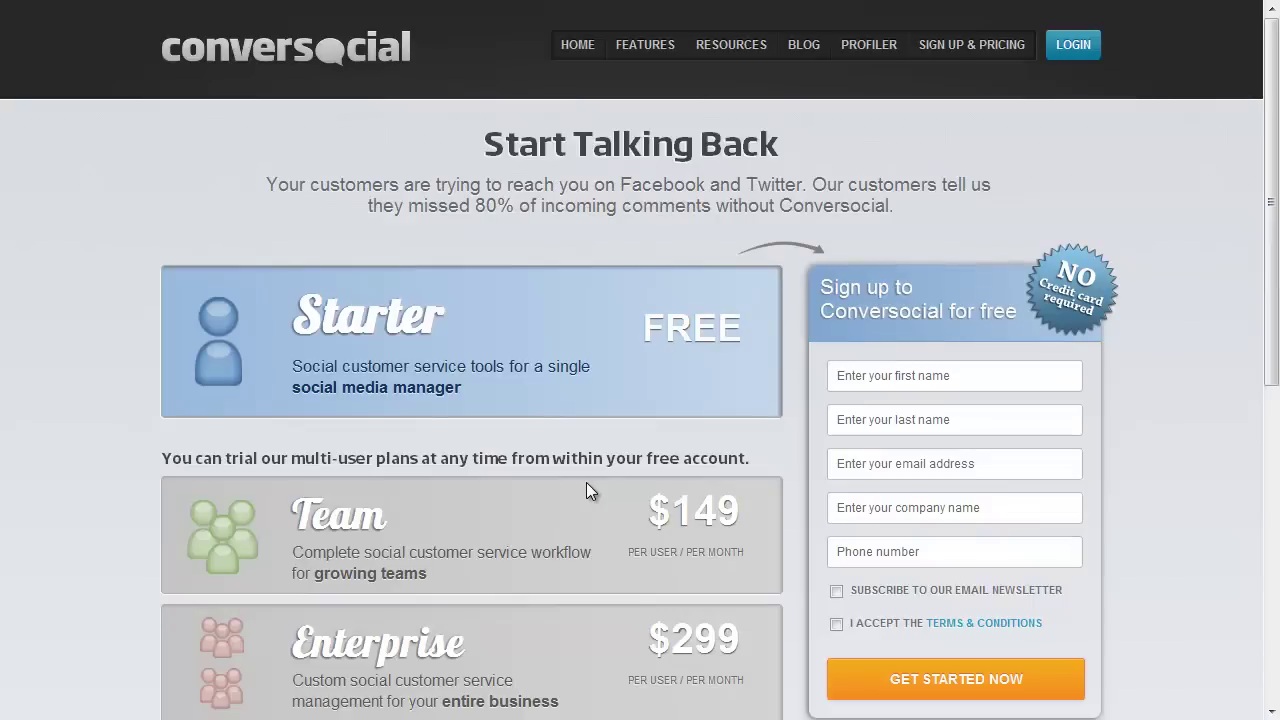